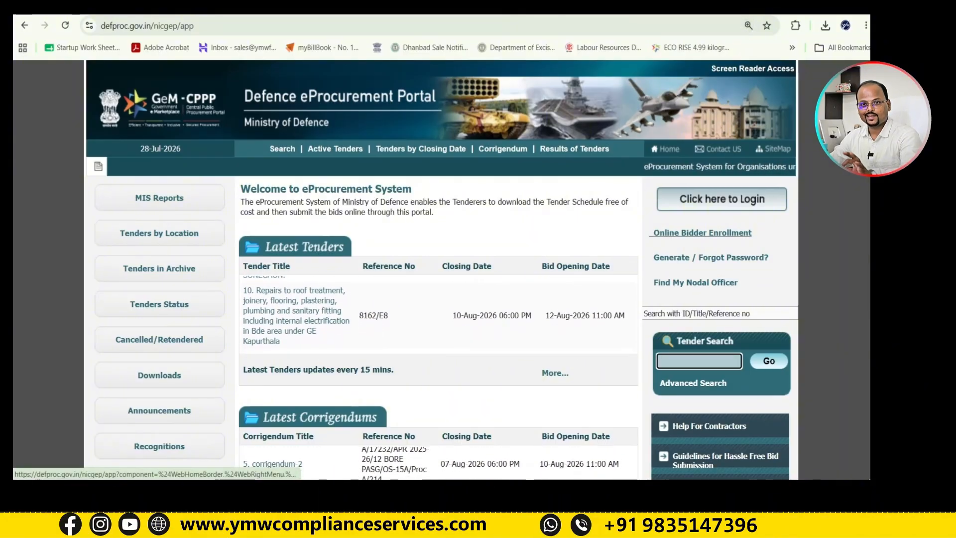
- Open the Online Bidder Enrollment form and set the mobile country code to IND (91)
left_click(702, 232)
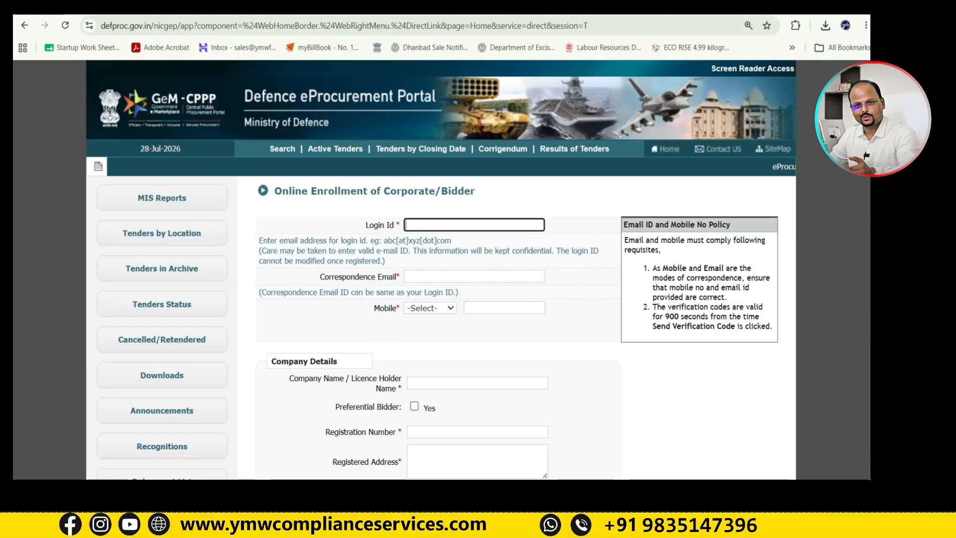
scroll(441, 269, "down", 1)
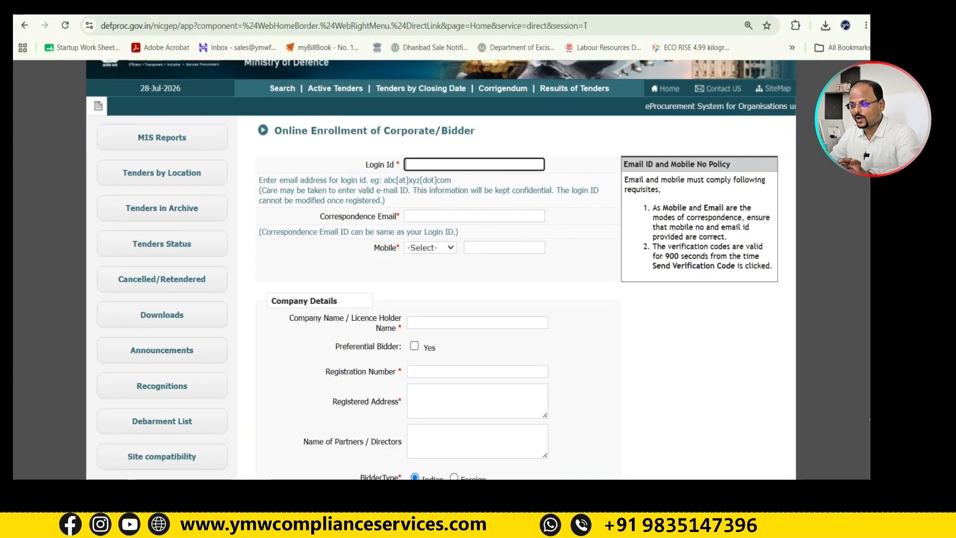
left_click(430, 247)
scroll(428, 150, "down", 5)
scroll(428, 130, "down", 10)
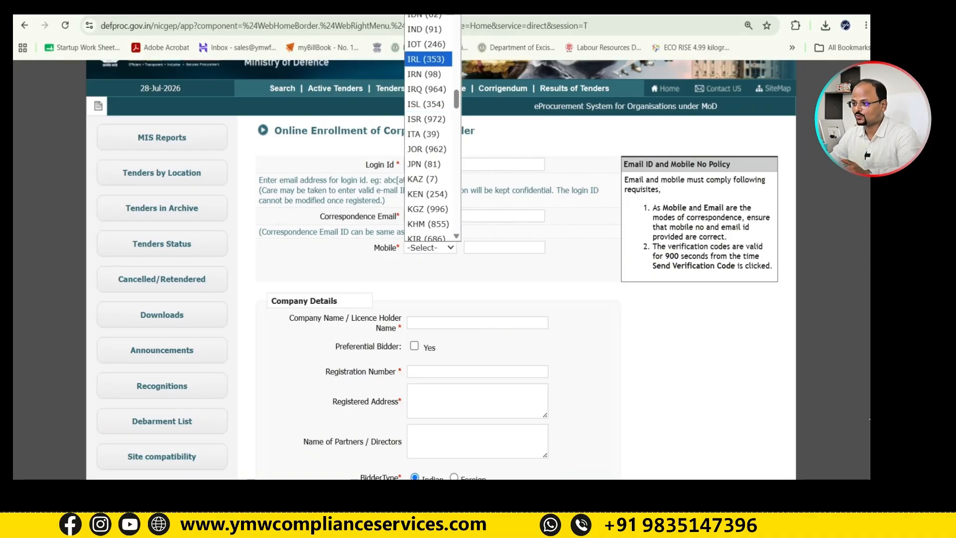
left_click(426, 29)
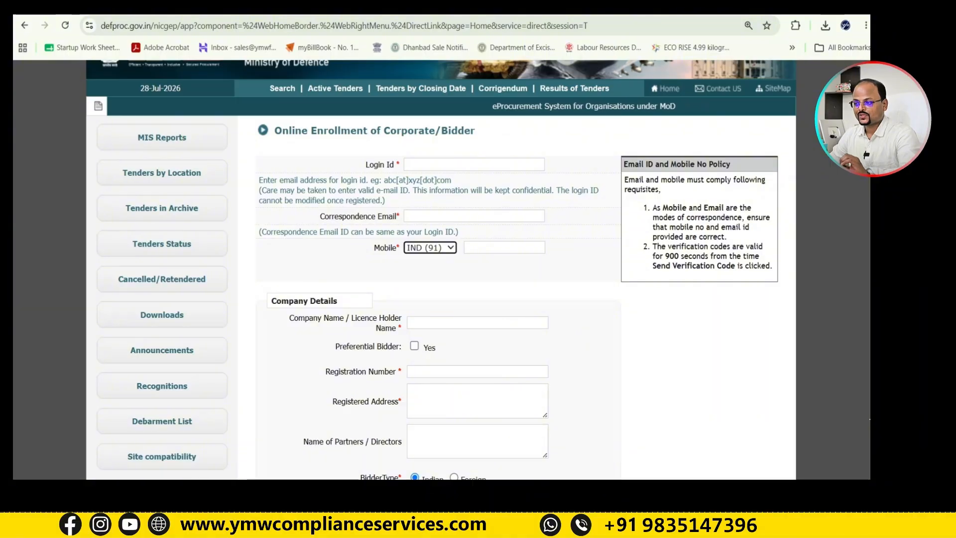
- Mark the company as a preferential bidder and set its preference category to MSME
scroll(440, 269, "down", 3)
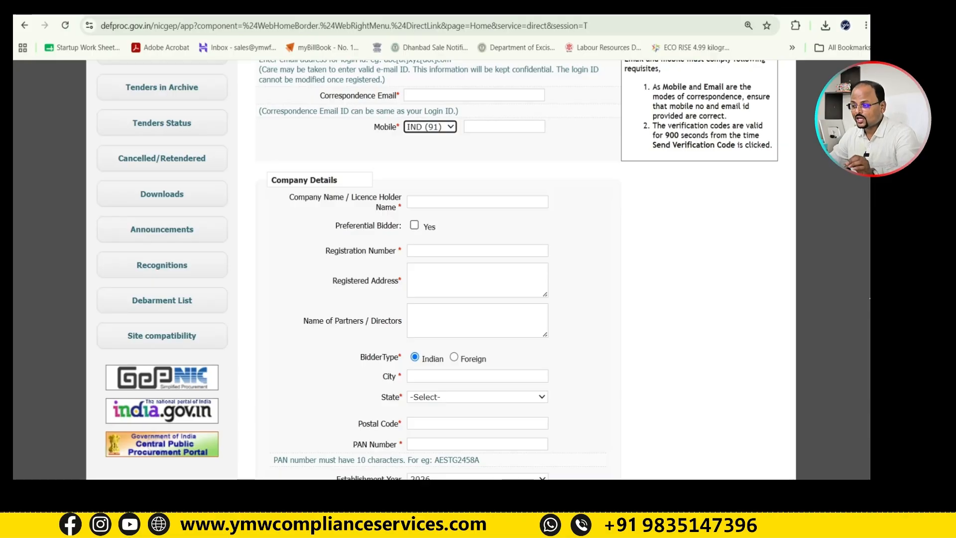
left_click(414, 225)
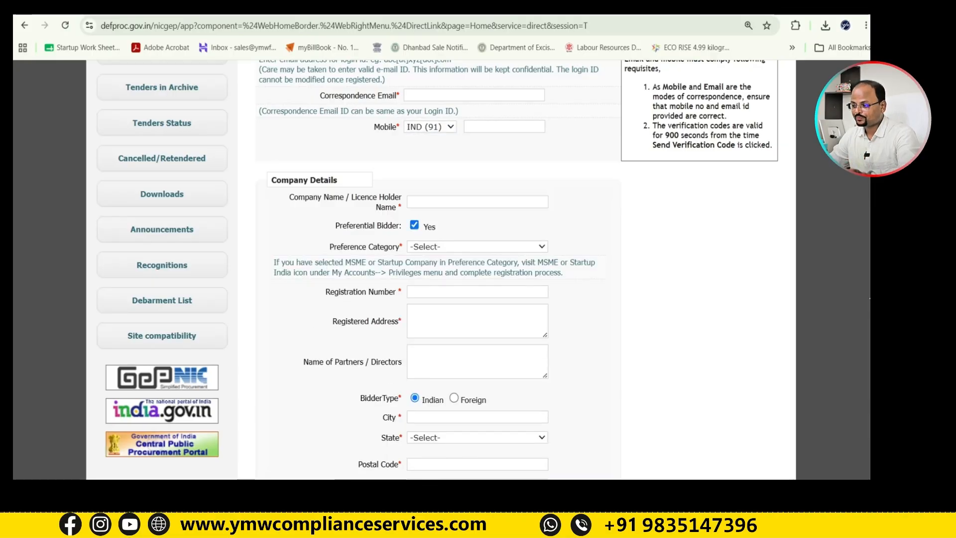
left_click(477, 247)
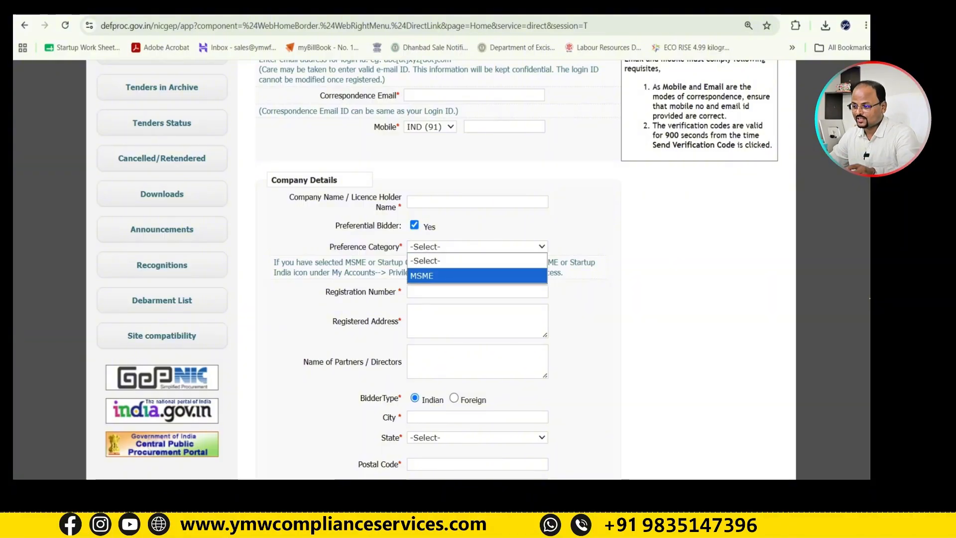
key("Escape")
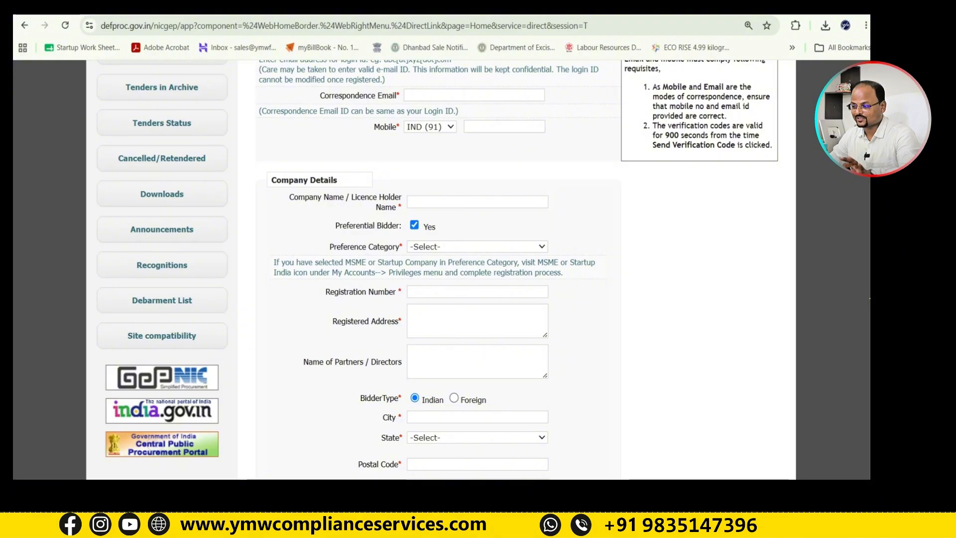
left_click(477, 247)
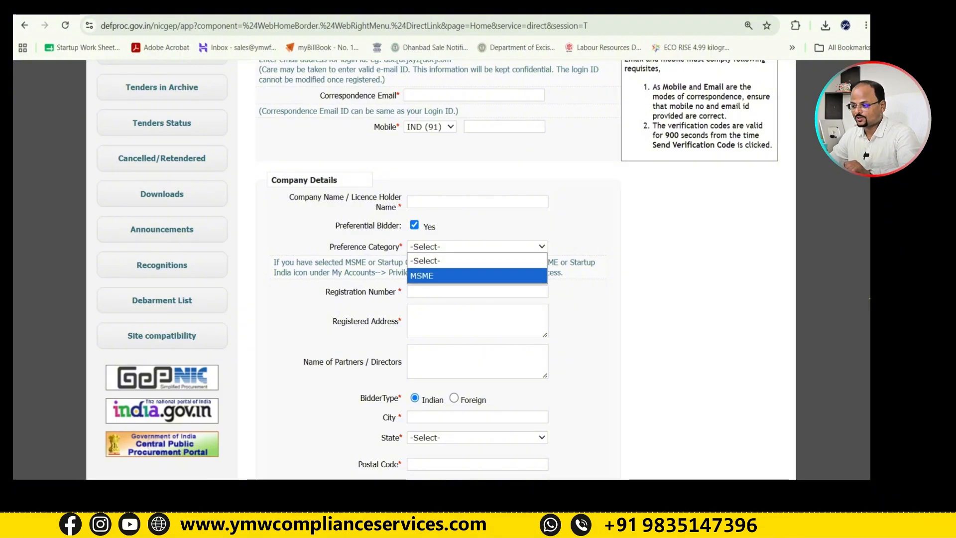
left_click(428, 272)
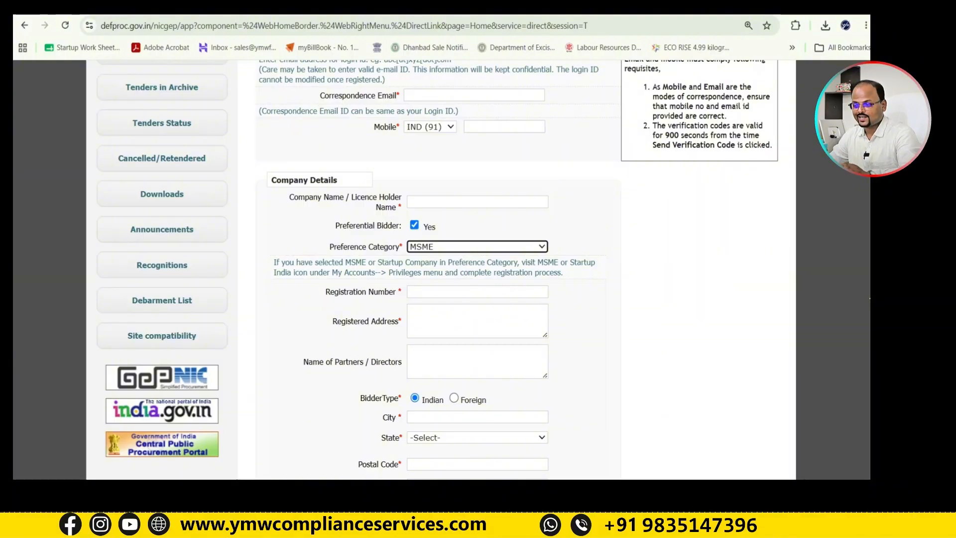
- Set the state in the company details to Assam
scroll(438, 269, "down", 3)
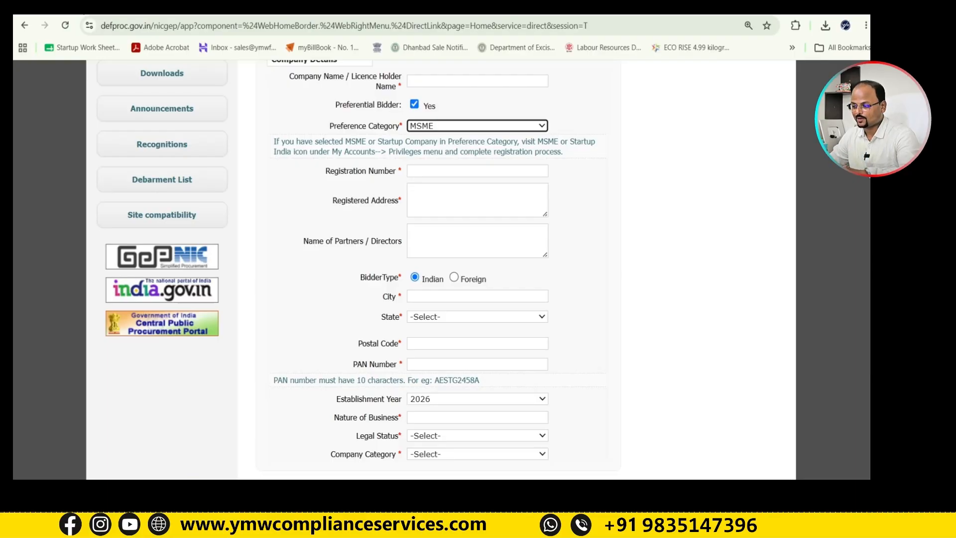
left_click(477, 316)
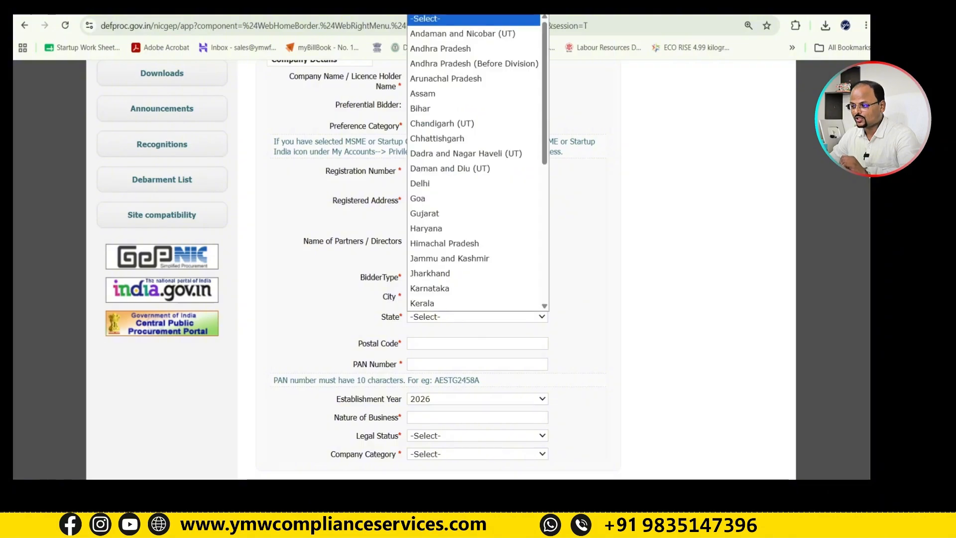
scroll(477, 164, "down", 1)
left_click(448, 63)
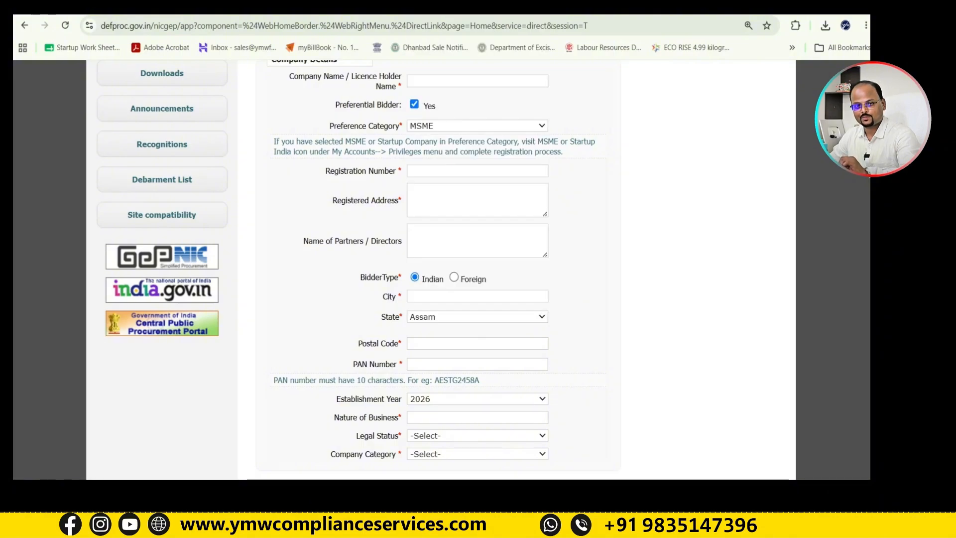
- Set the company's establishment year to 2025
scroll(438, 269, "down", 3)
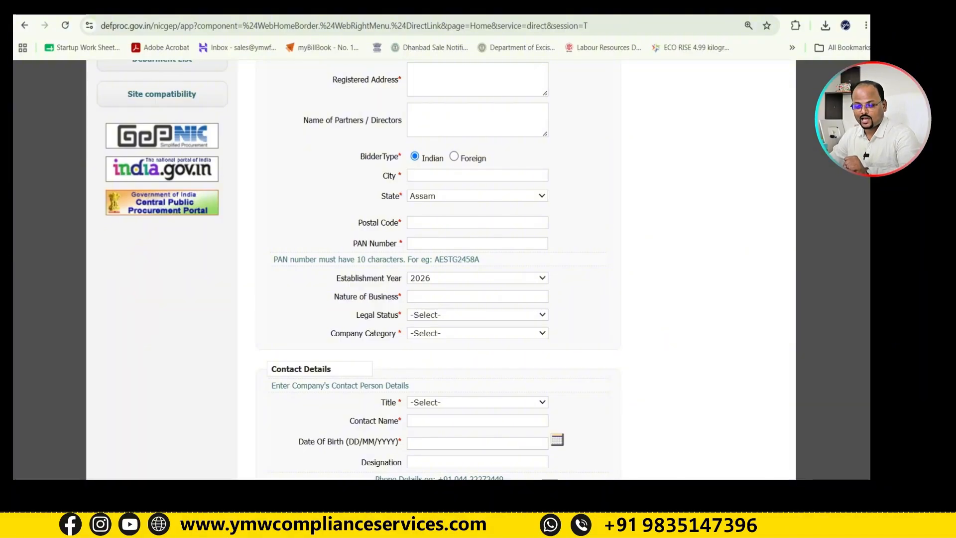
left_click(477, 278)
key("Up")
key("Up")
key("Up")
key("Up")
key("Up")
key("Up")
key("Up")
key("Up")
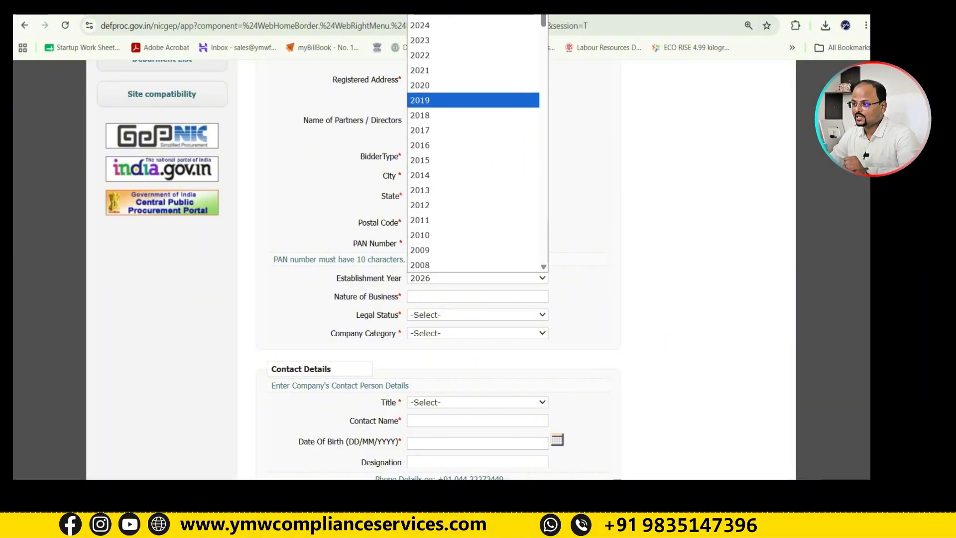
key("Return")
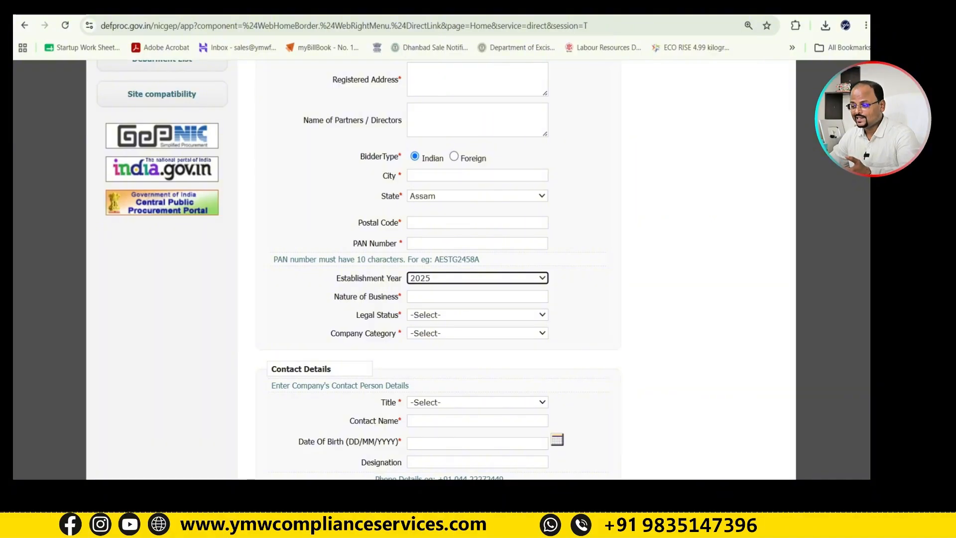
- Set the company's legal status to Others
key("Tab")
key("Tab")
key("alt+Down")
key("Down")
key("Down")
key("Down")
key("Down")
key("Down")
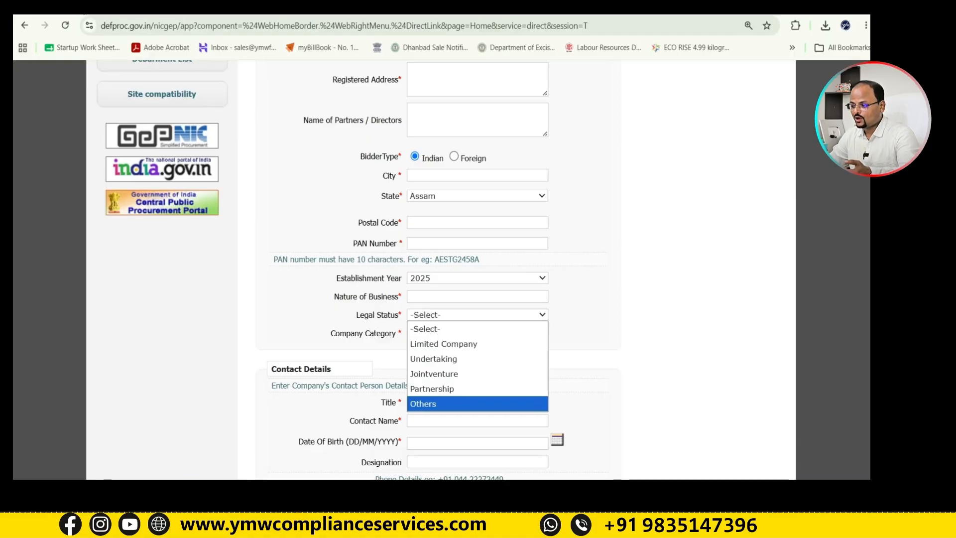
key("Return")
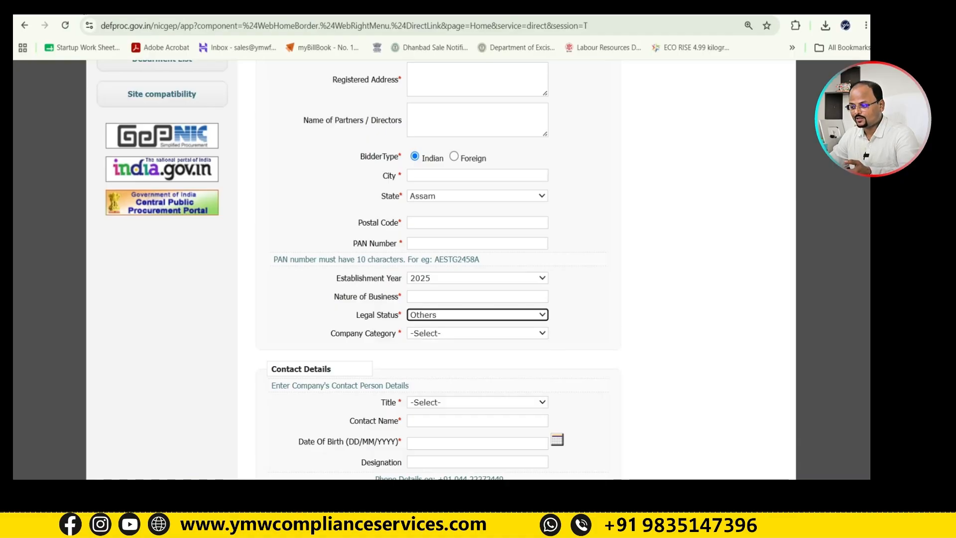
- Set the company category to Micro Unit as per MSME
key("Tab")
key("alt+Down")
key("Down")
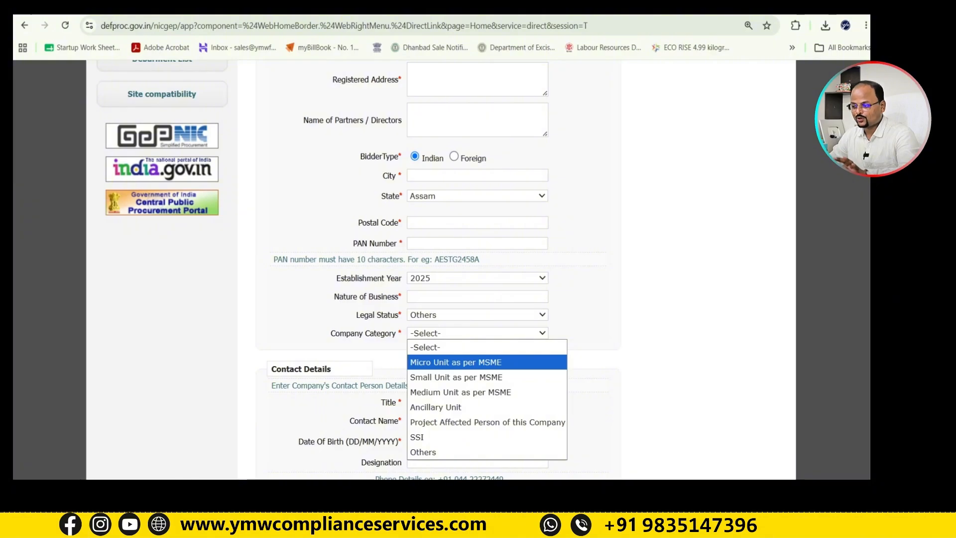
key("Down")
key("Down")
key("Down")
key("Down")
key("Down")
key("Up")
key("Up")
key("Up")
key("Up")
key("Up")
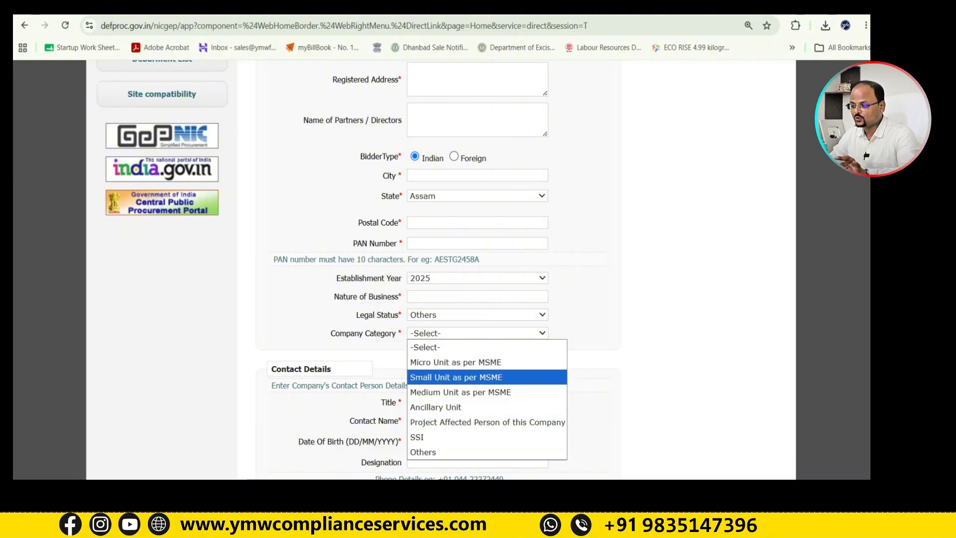
key("Return")
- Set the contact person's title to Mr in the contact details
scroll(478, 269, "down", 1)
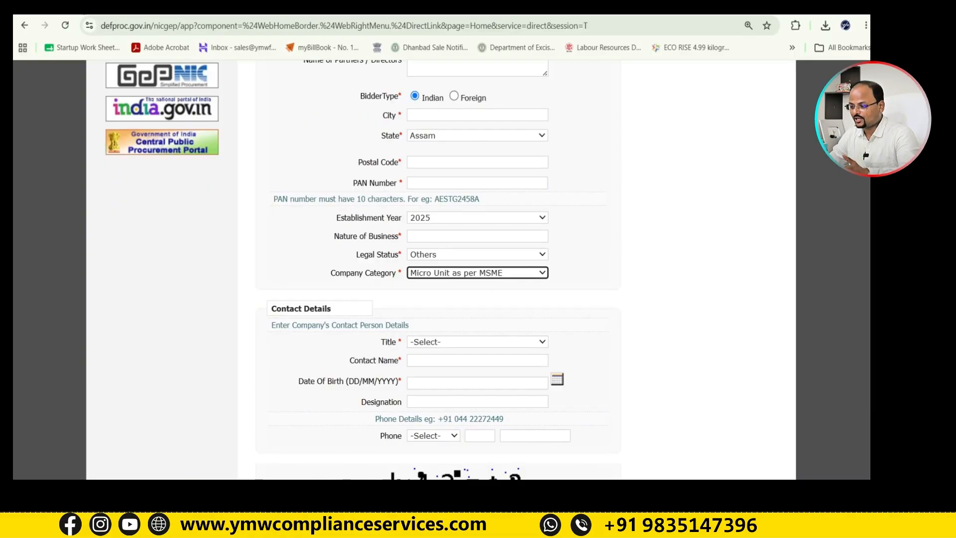
key("Tab")
key("alt+Down")
key("Down")
key("Down")
key("Return")
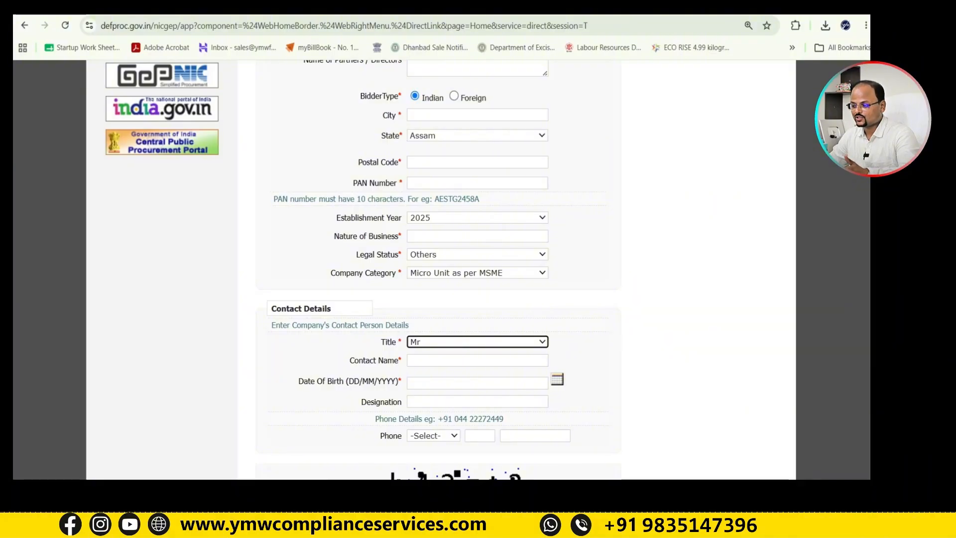
- Set the country code of the contact person's phone to IND (91)
scroll(441, 269, "down", 3)
left_click(433, 315)
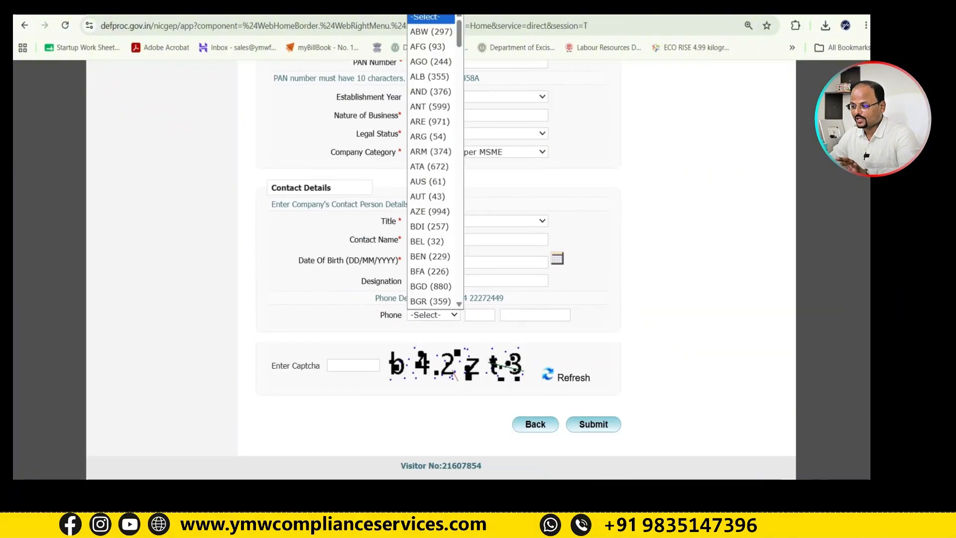
scroll(433, 164, "down", 15)
scroll(433, 164, "down", 9)
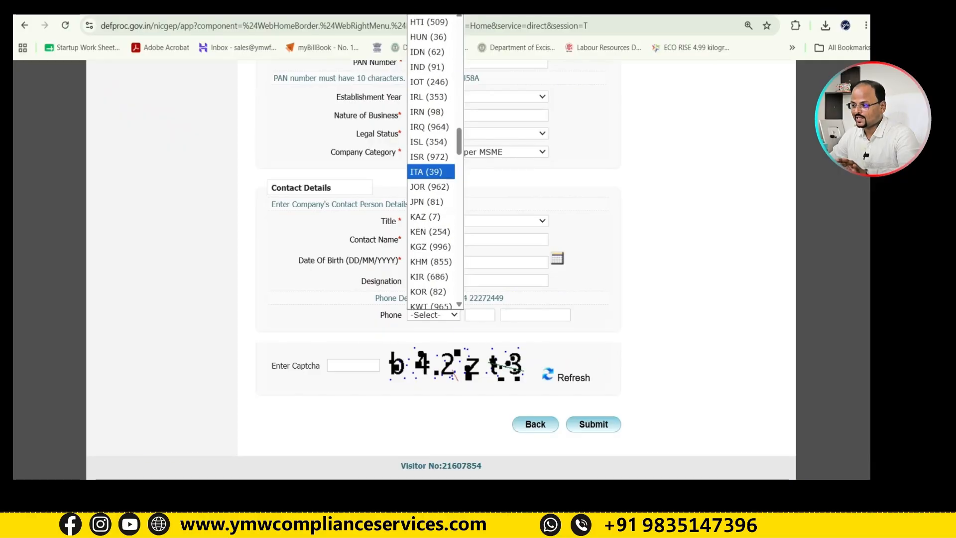
left_click(431, 66)
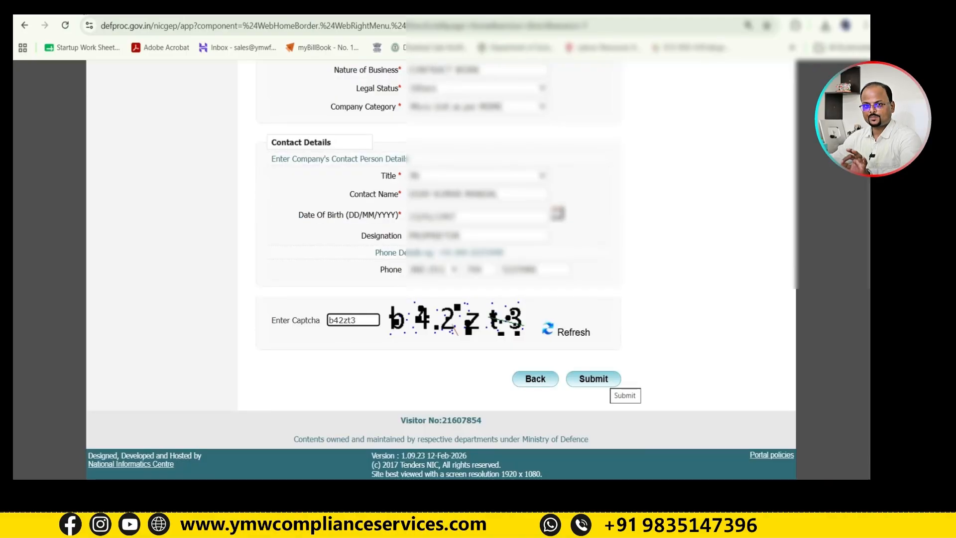
- Submit the completed enrollment form and review the company and contact details on the bidder enrollment acknowledgement
left_click(605, 382)
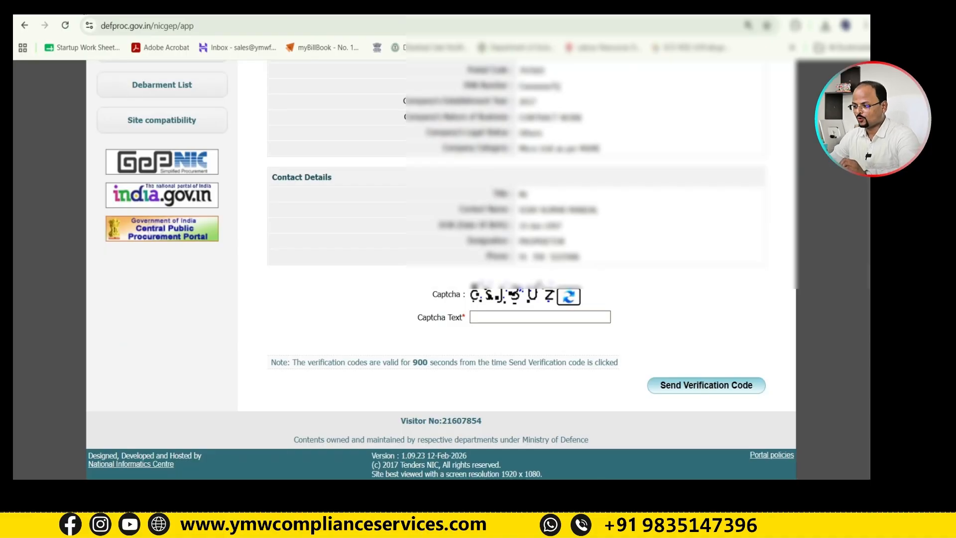
scroll(431, 268, "up", 7)
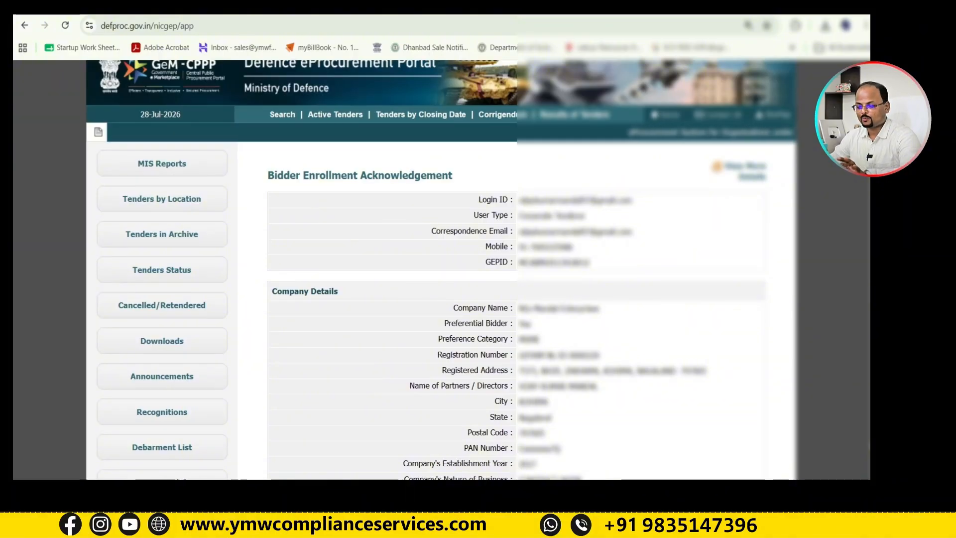
scroll(442, 269, "down", 5)
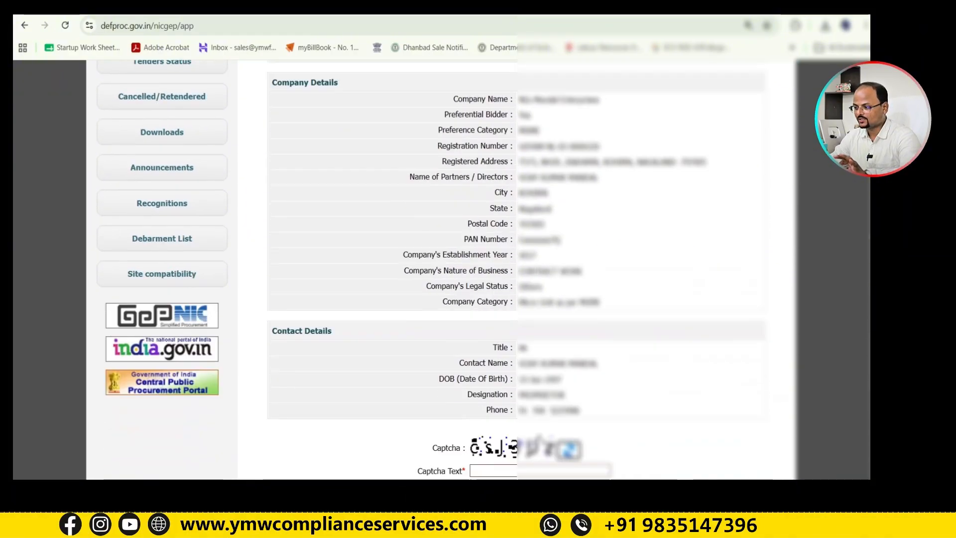
scroll(441, 269, "down", 2)
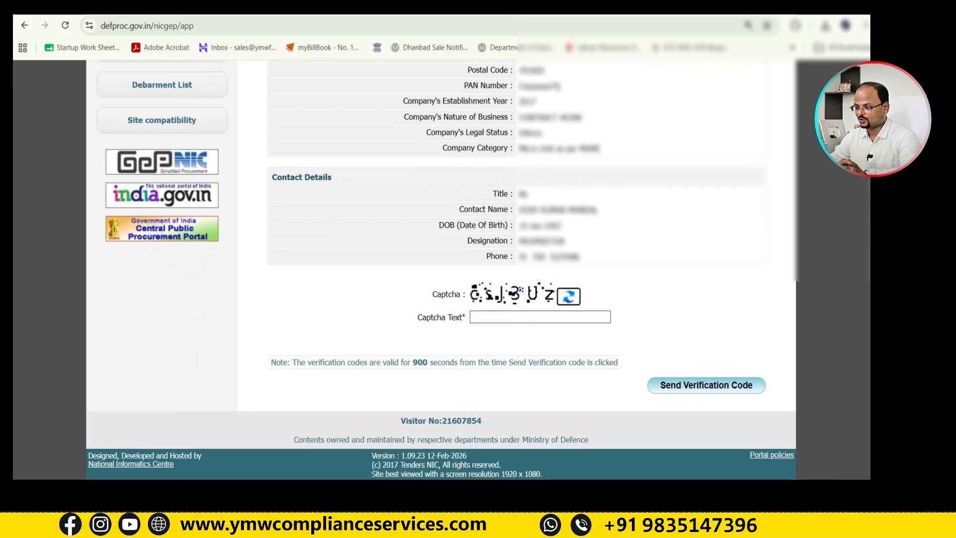
- Enter the displayed captcha text on the acknowledgement page and send the verification code
key("Tab")
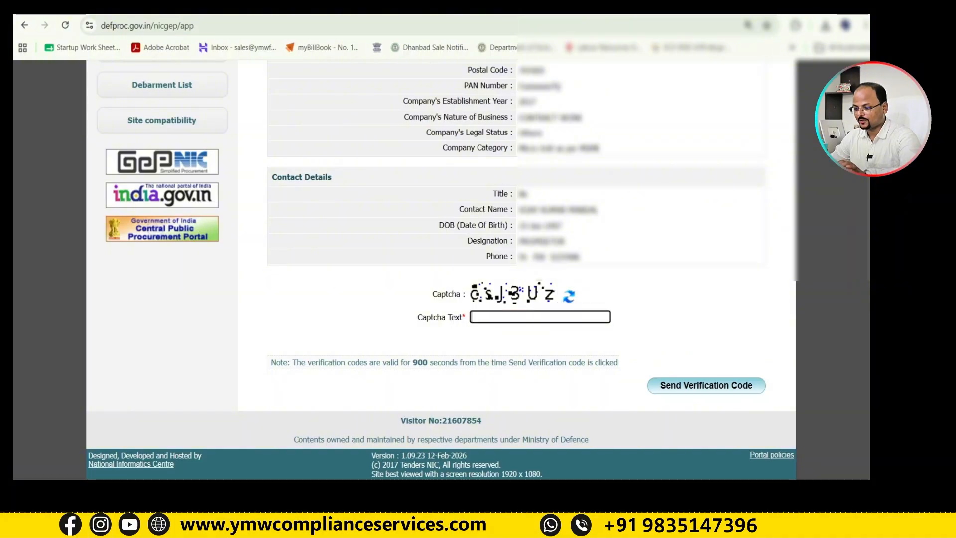
type("csJ3Uz")
left_click(700, 385)
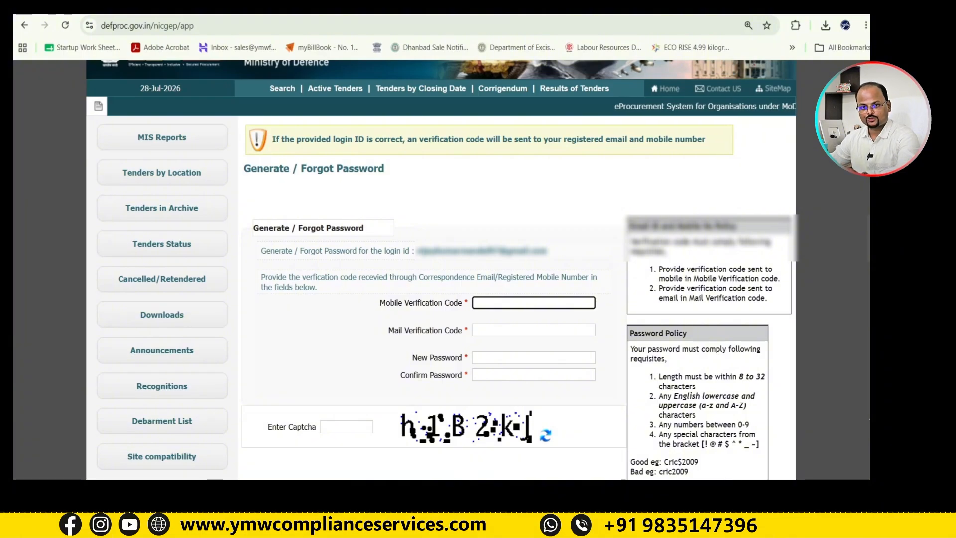
- Submit the new account password with the mobile and mail verification codes, and save the login in the browser's password manager
scroll(440, 268, "down", 4)
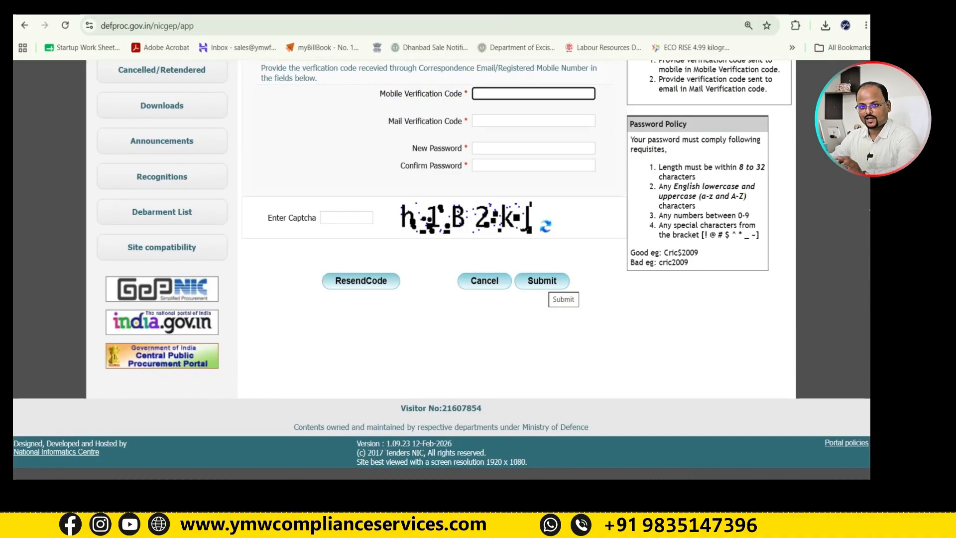
scroll(553, 289, "up", 1)
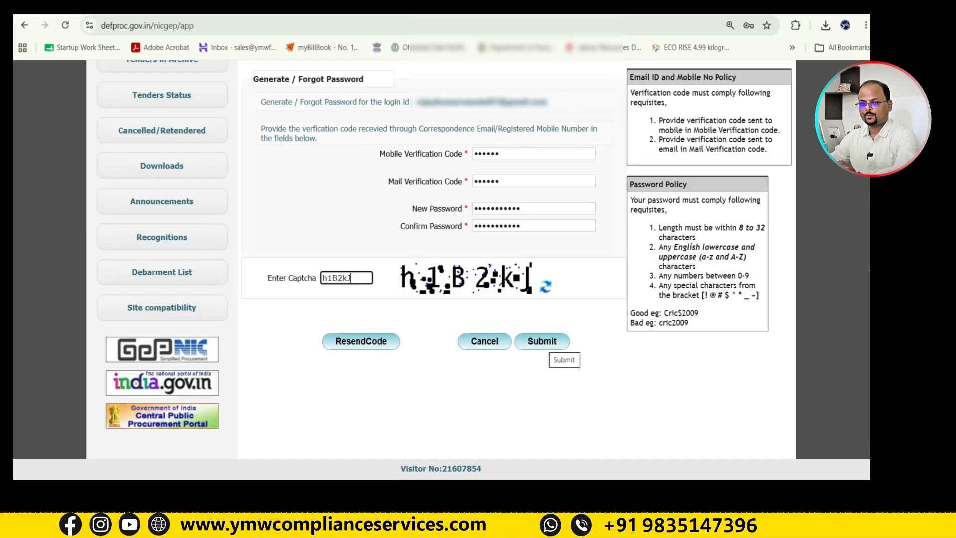
left_click(544, 343)
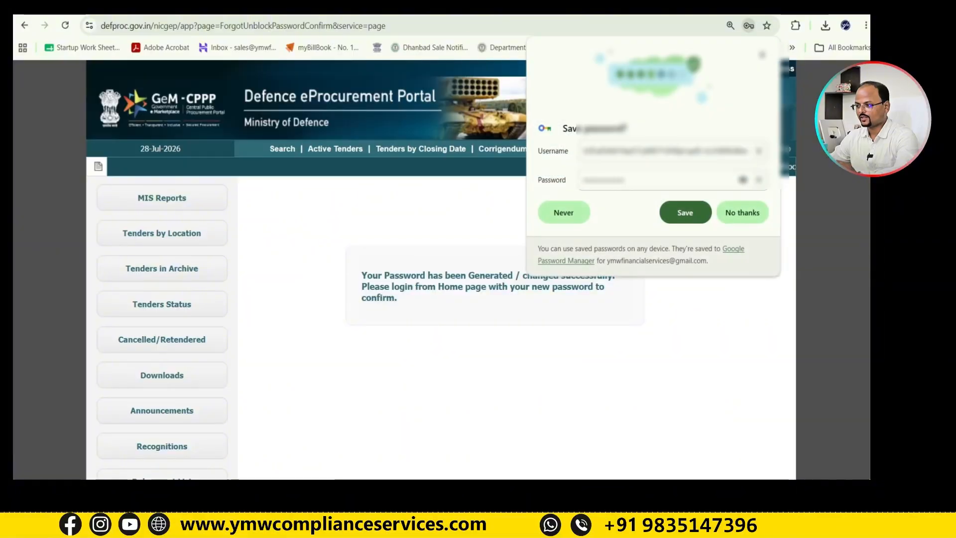
left_click(686, 213)
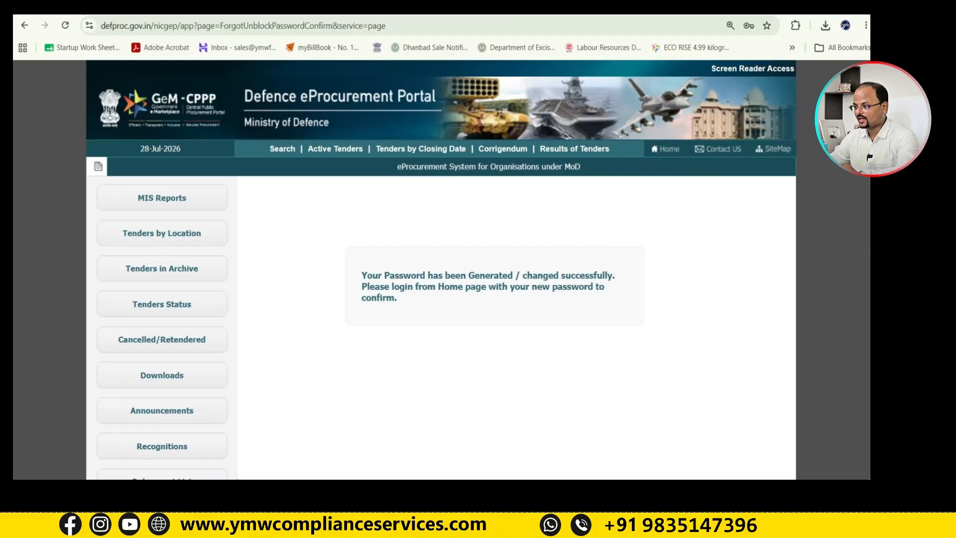
- Log in to the portal with the login ID, account password and displayed captcha text, and decline saving the password in the browser
left_click(665, 148)
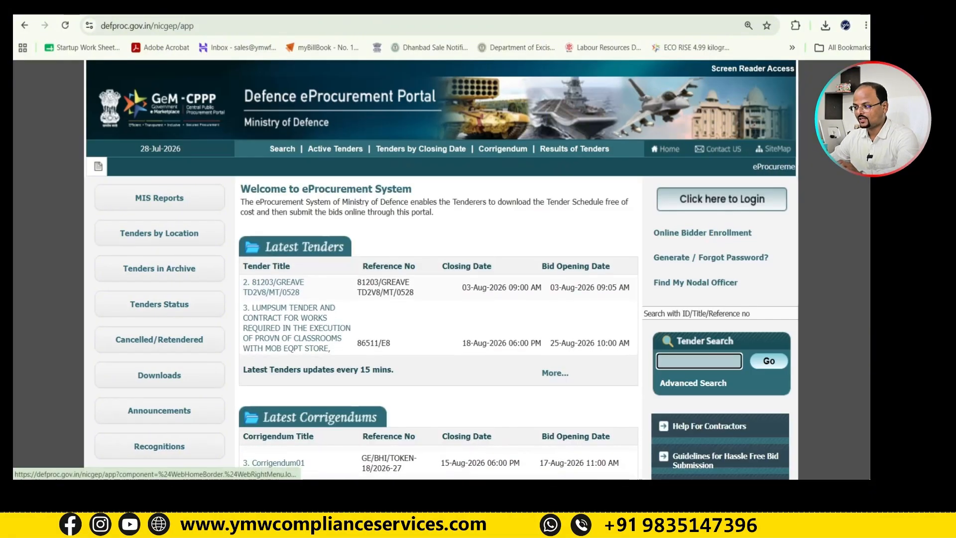
left_click(722, 199)
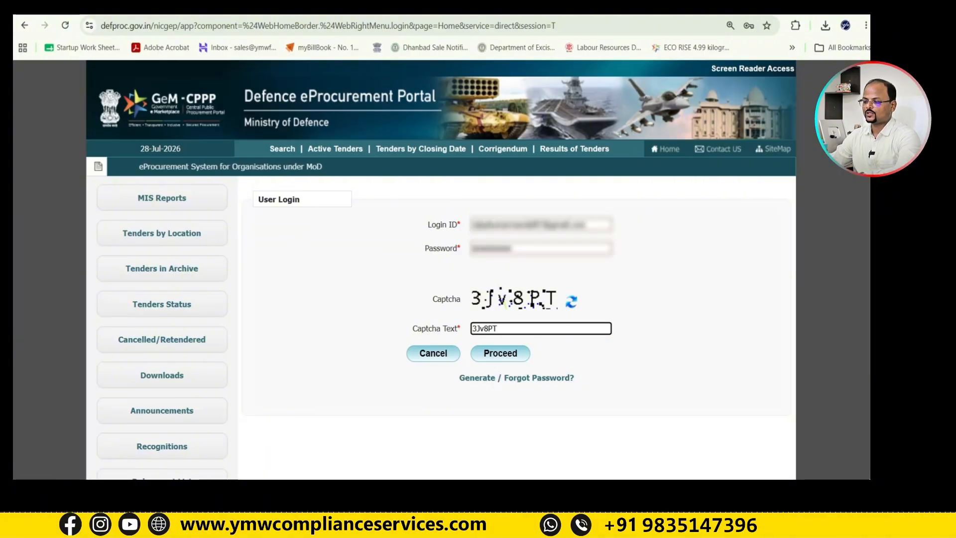
key("Return")
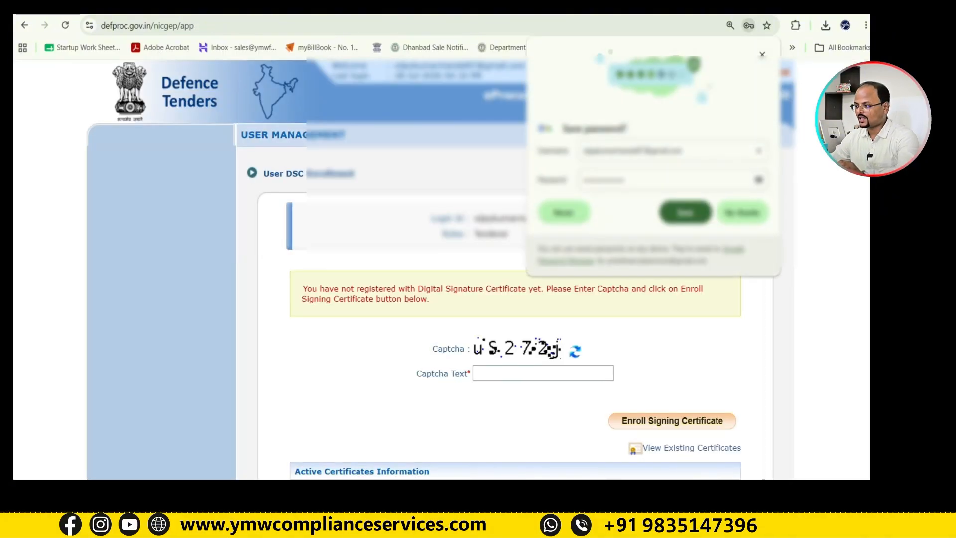
left_click(742, 212)
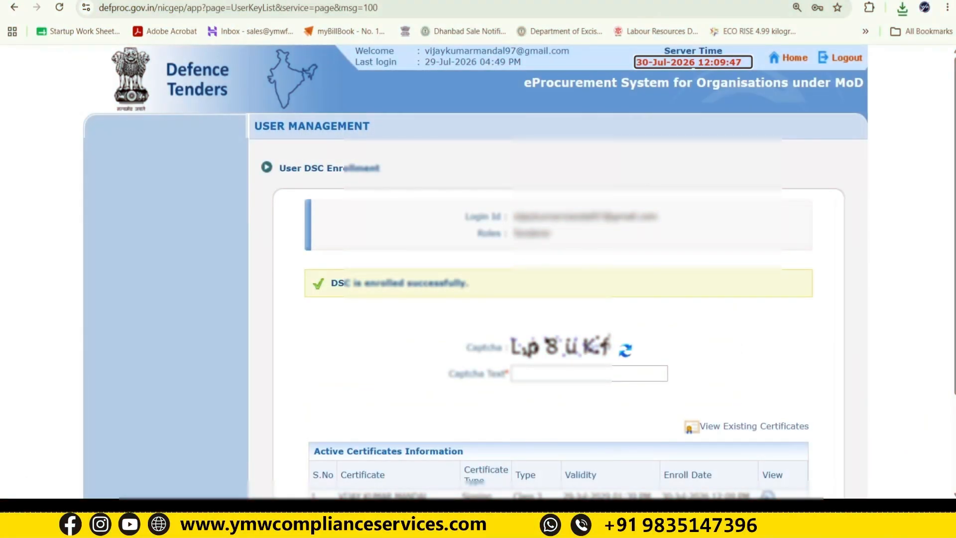
- Verify the account with the OTP and captcha, and agree to the fraudster announcement alert to reach the dashboard
scroll(497, 274, "down", 3)
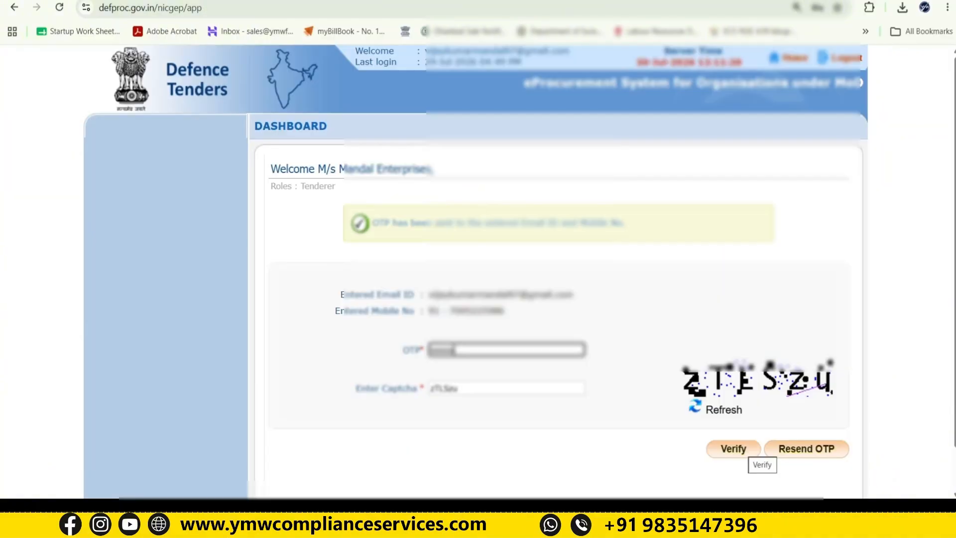
left_click(744, 449)
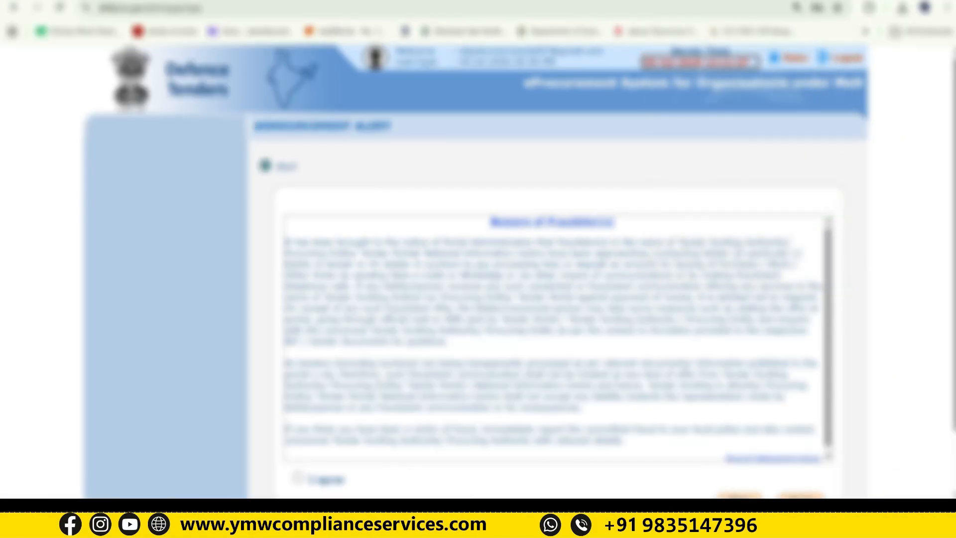
left_click(298, 477)
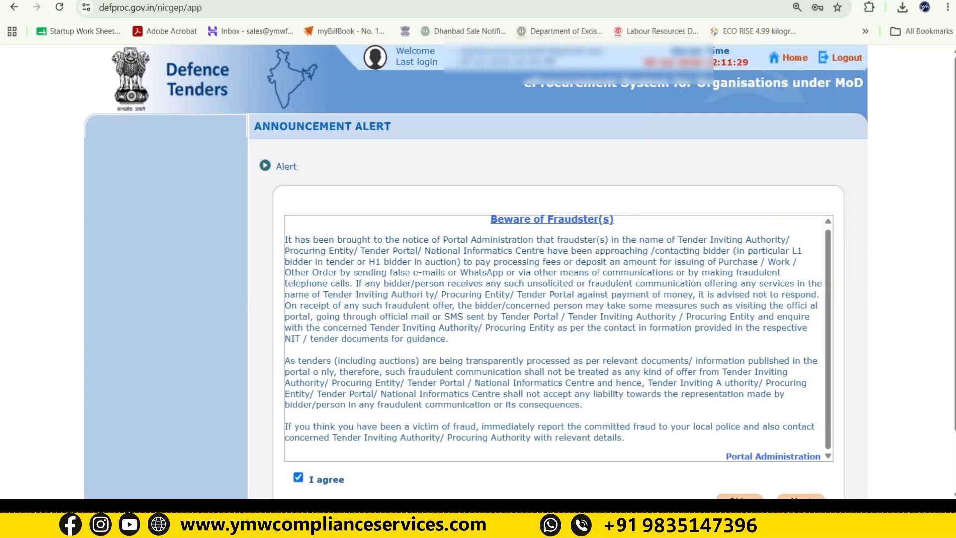
scroll(520, 270, "down", 2)
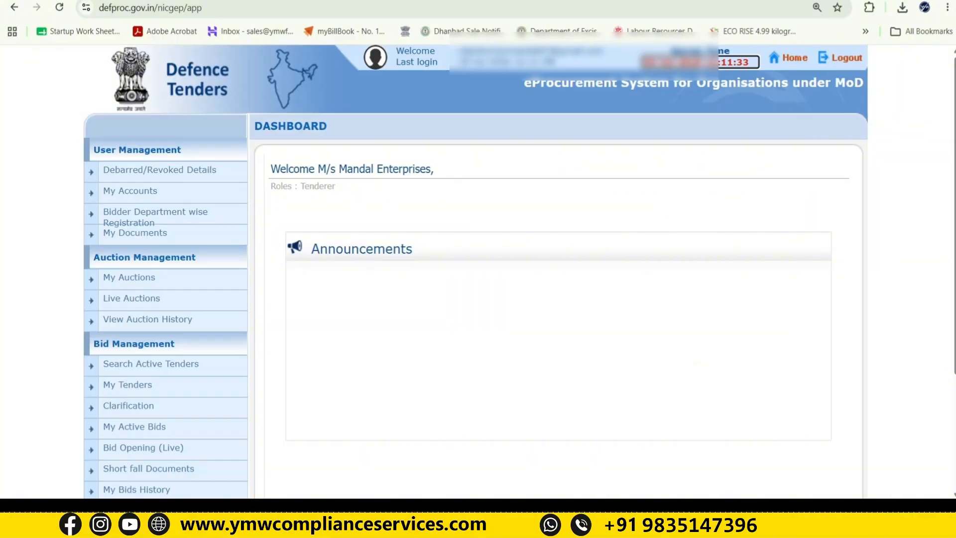
- Search the active tenders with the organisation set to Department of Defence Research and Development
scroll(478, 269, "down", 3)
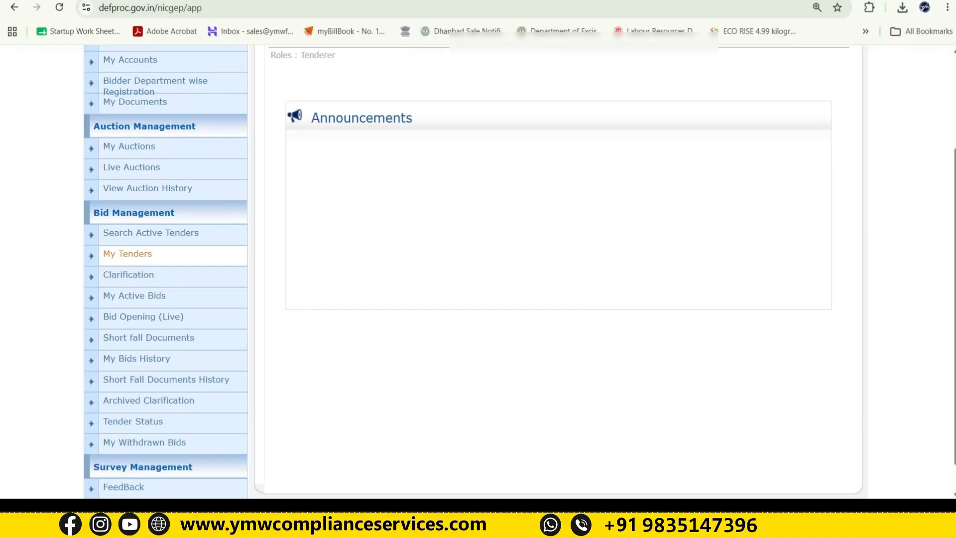
scroll(473, 271, "up", 2)
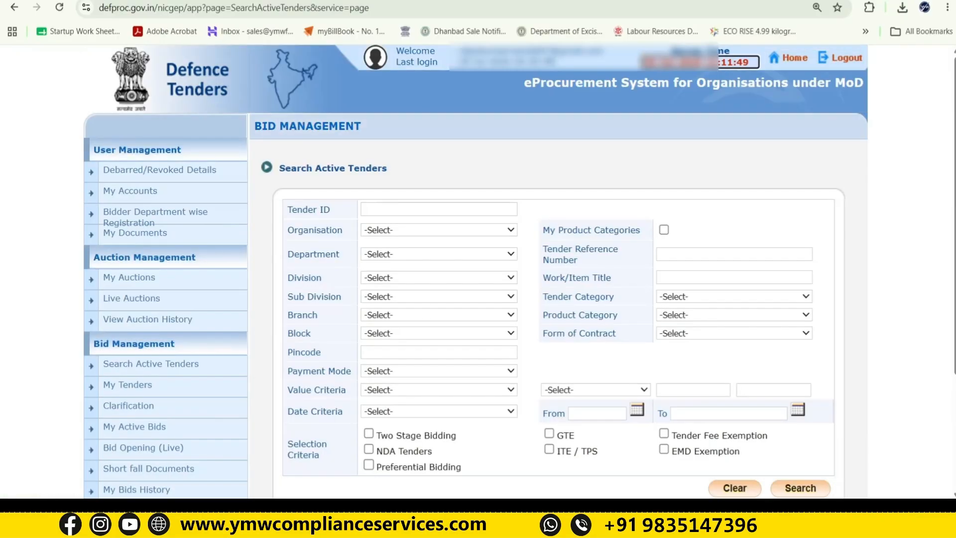
left_click(438, 229)
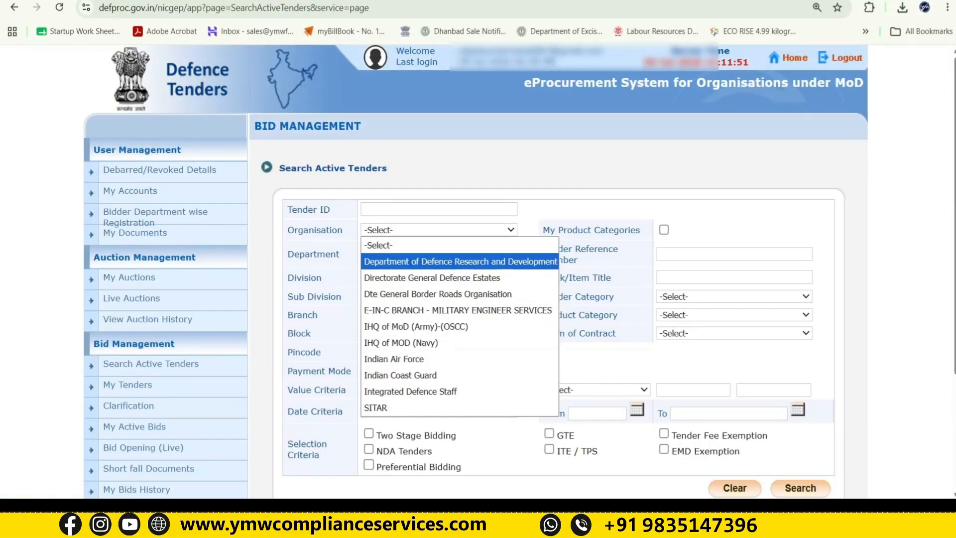
key("Return")
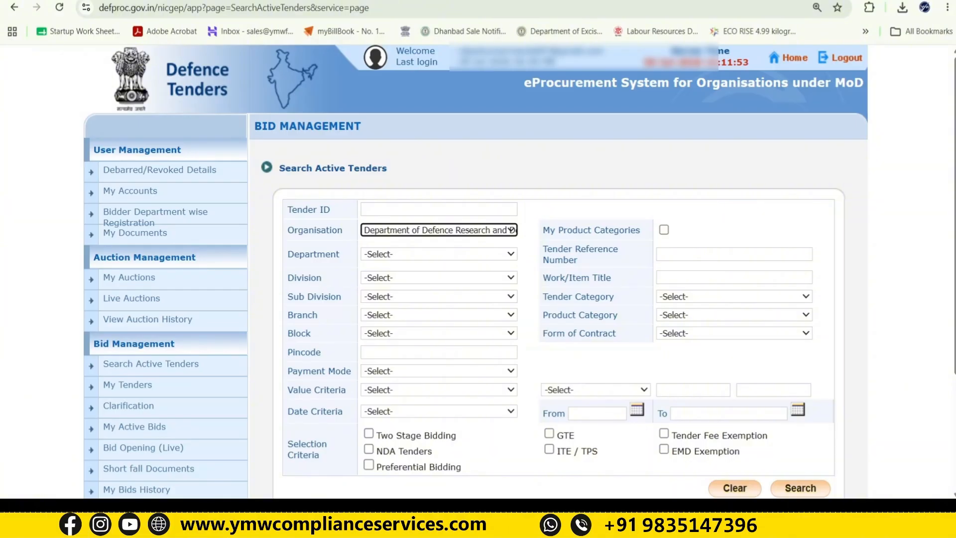
scroll(478, 269, "down", 1)
key("Return")
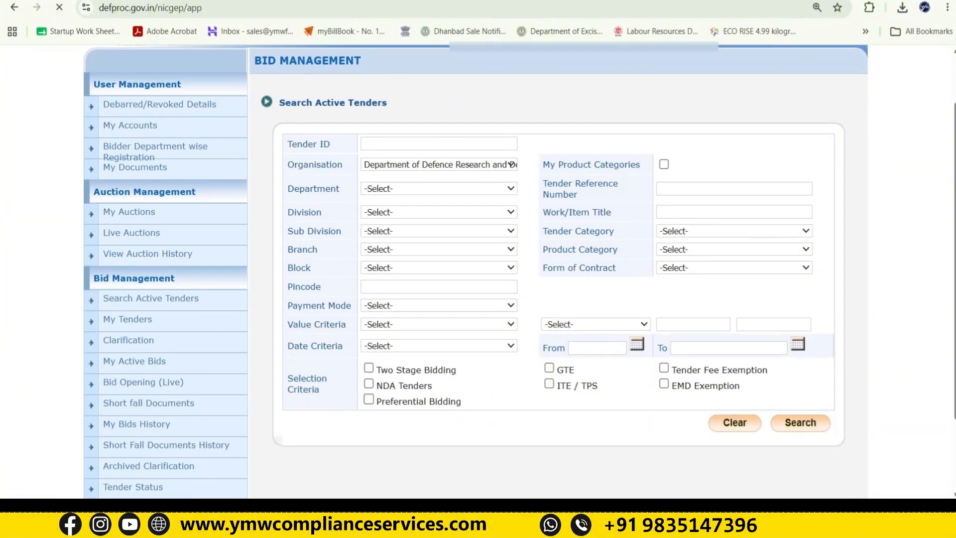
- Set the open tender 2026_DRDO_778251_1 for supercapacitor and battery job work as a favorite
scroll(478, 268, "down", 1)
scroll(478, 269, "down", 2)
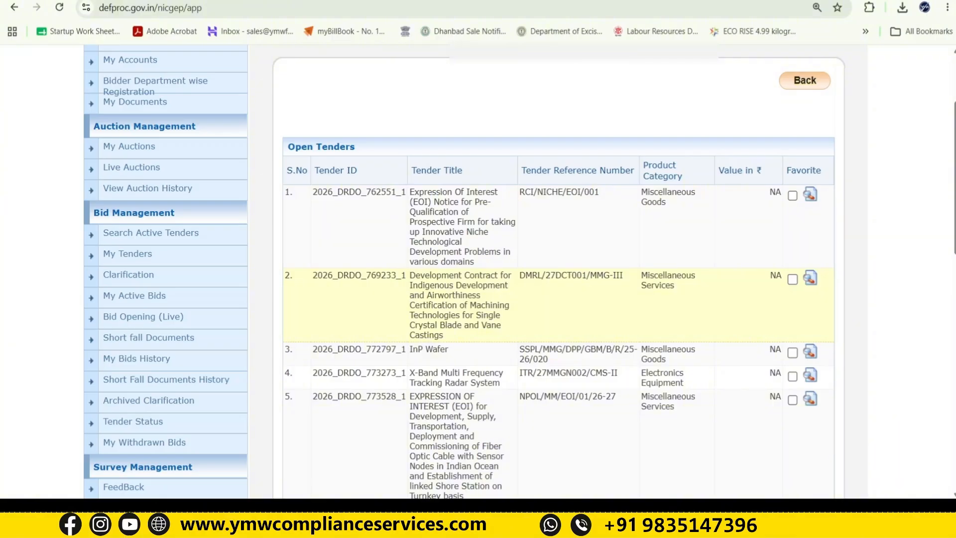
scroll(478, 269, "down", 1)
scroll(457, 269, "down", 10)
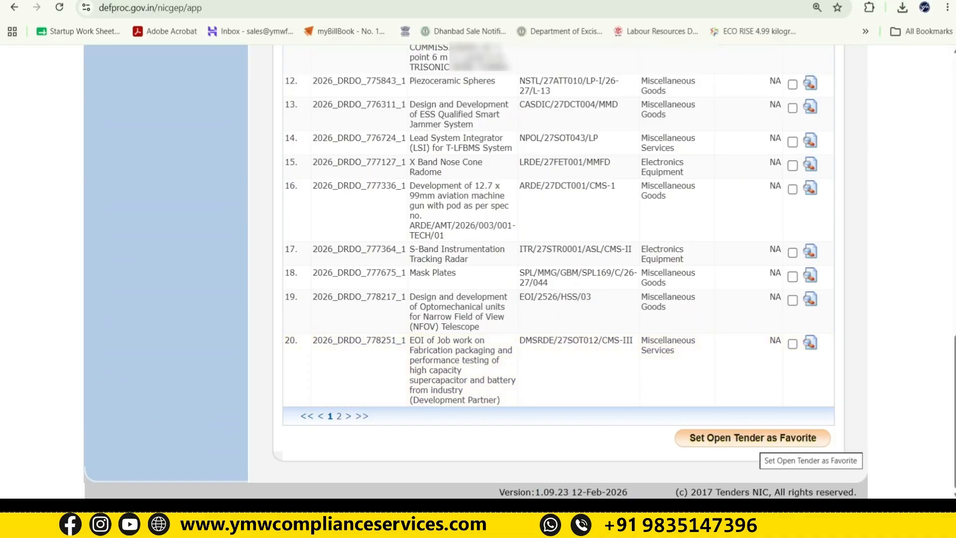
scroll(458, 269, "up", 8)
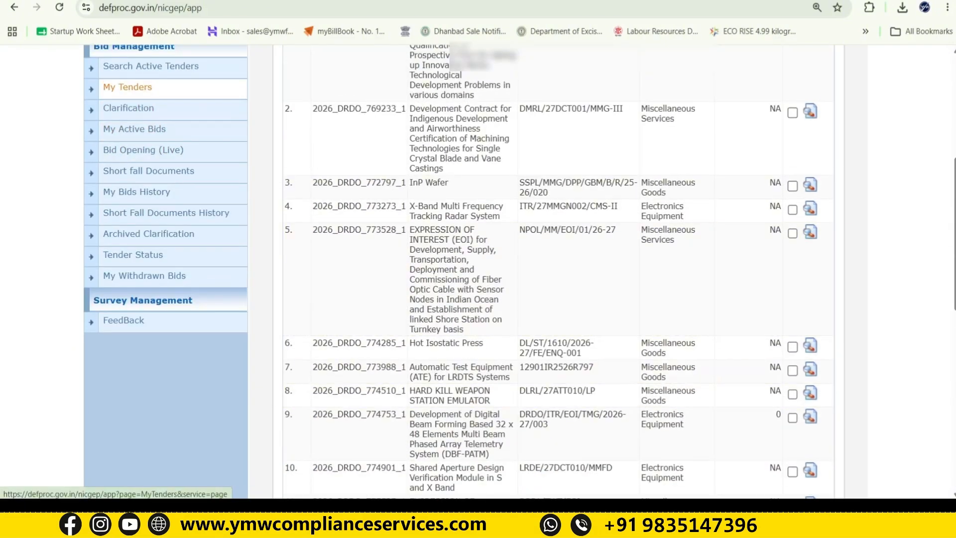
scroll(547, 373, "down", 8)
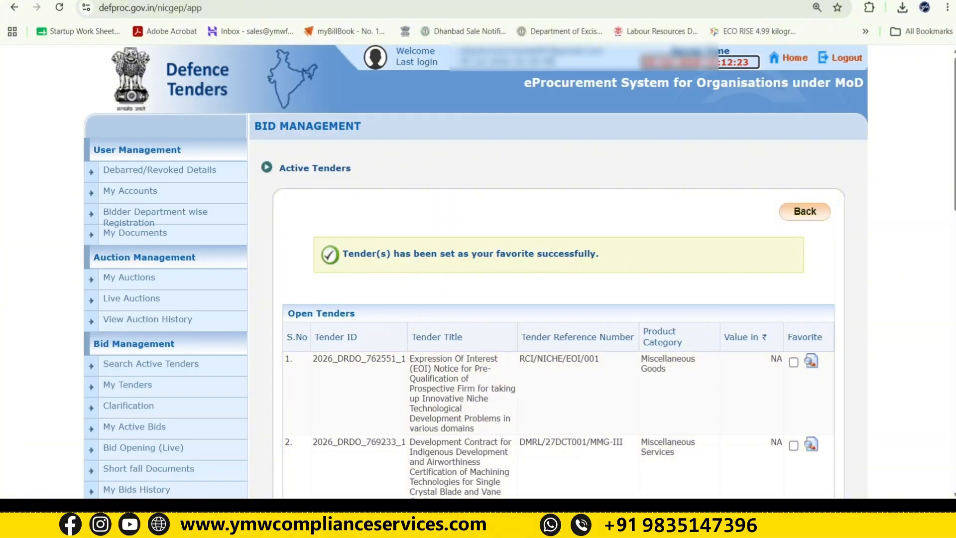
- Open the favorite tender's details from the account's own tender list and examine its fees, work item details and critical dates
left_click(127, 384)
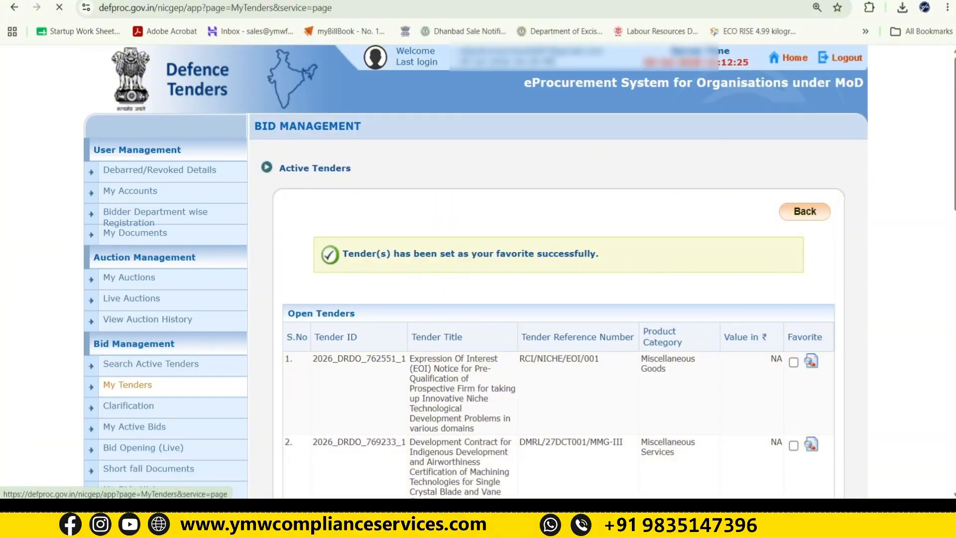
scroll(128, 385, "down", 3)
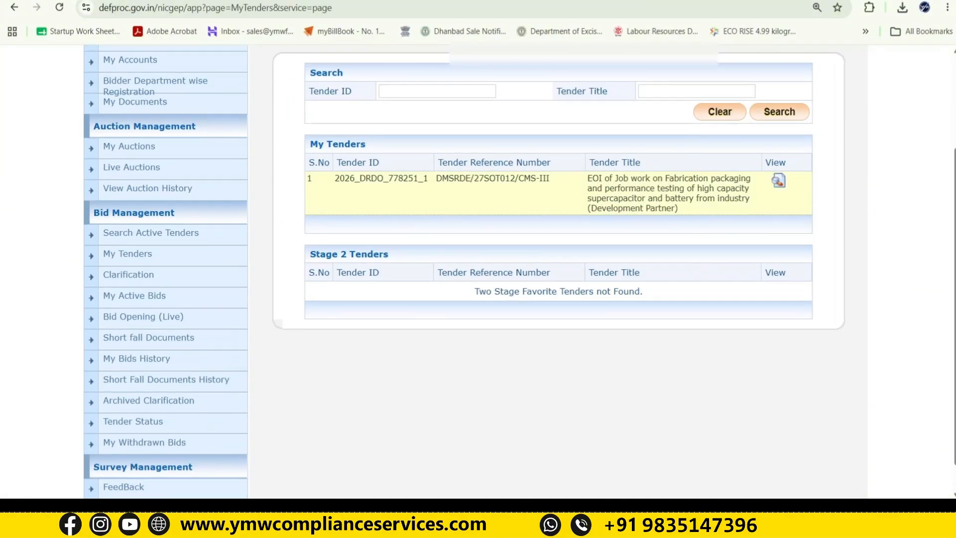
left_click(778, 180)
scroll(557, 272, "down", 5)
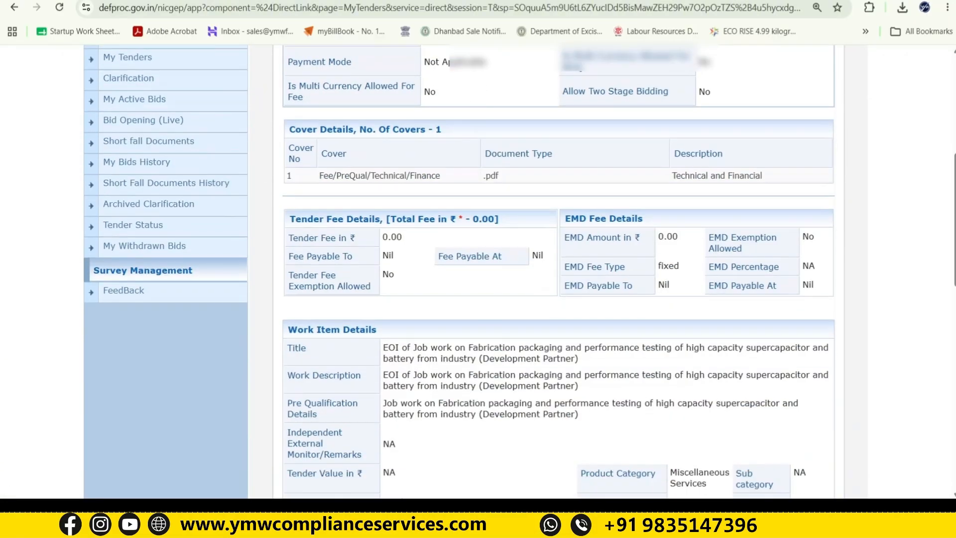
scroll(557, 271, "down", 12)
scroll(558, 271, "up", 8)
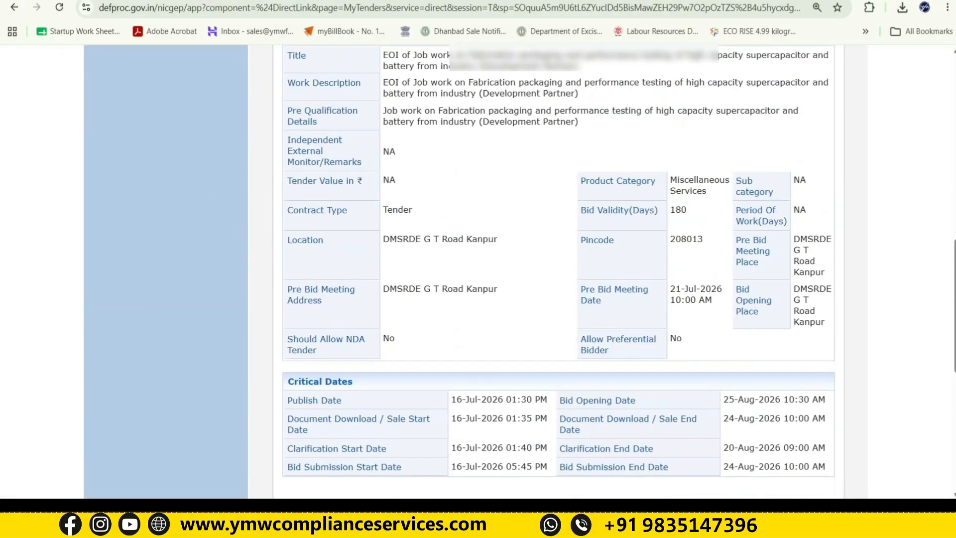
scroll(558, 271, "up", 10)
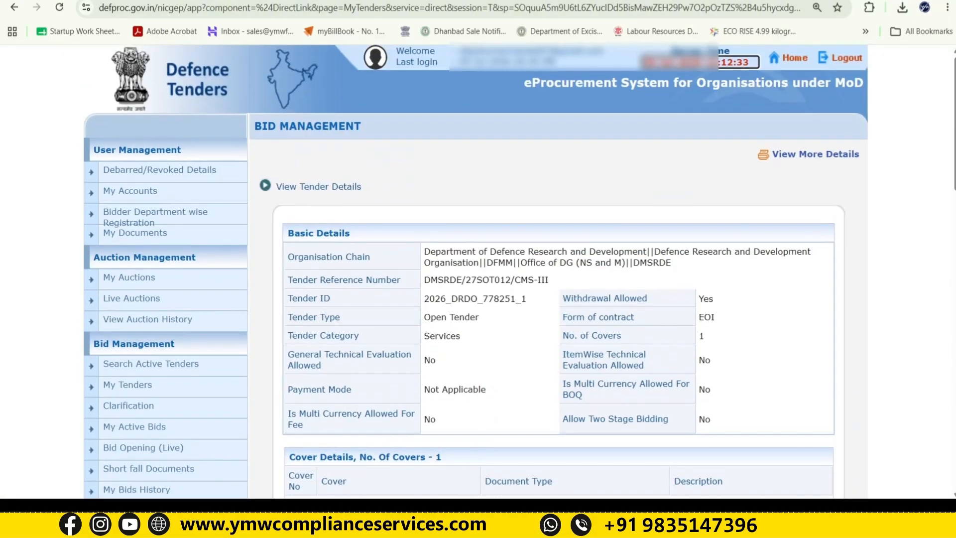